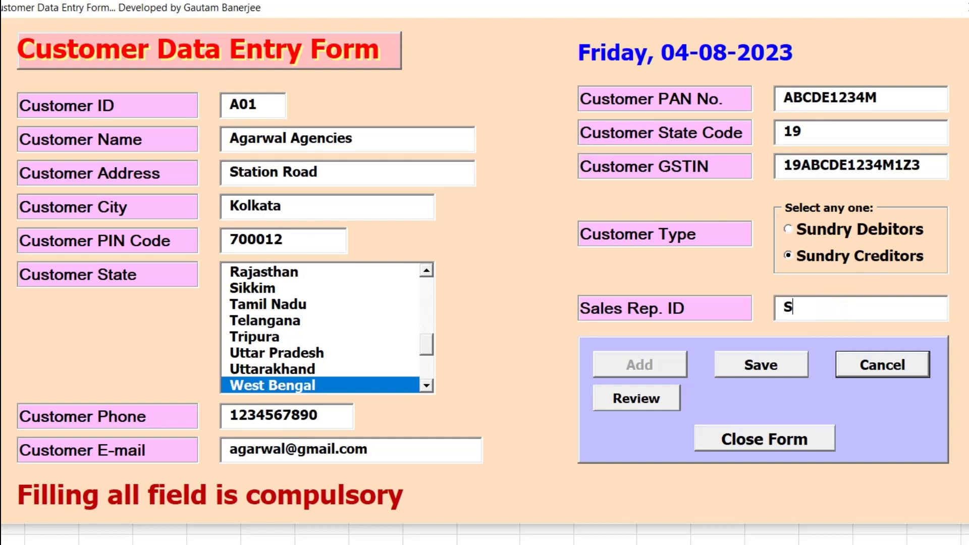
Enter SR01 as the Sales Rep. ID and show the Please Check Data review message
{"action": "type", "text": "1"}
{"action": "left_click", "coordinate": [642, 398]}
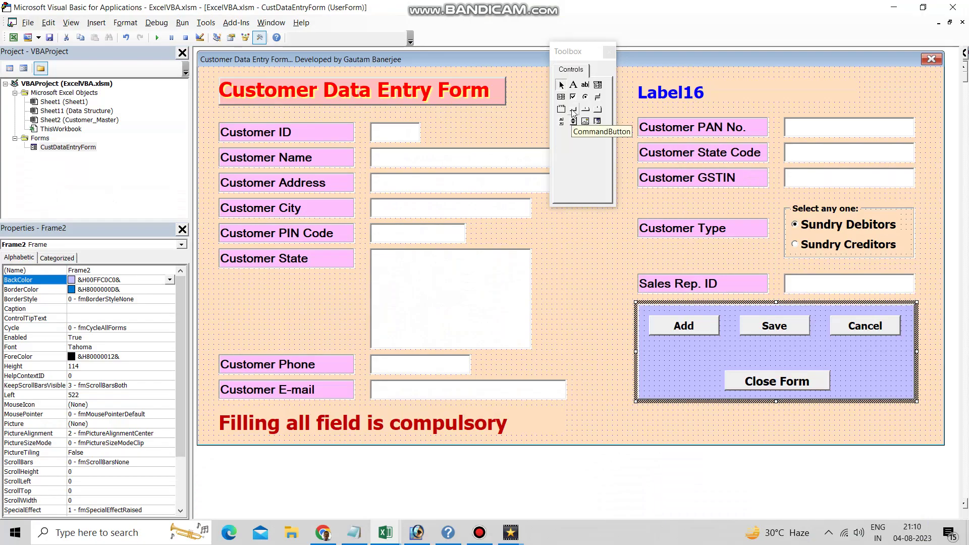
Draw a new command button in Frame2 below Add, named CmdReview and captioned Review
{"action": "left_click", "coordinate": [574, 112]}
{"action": "mouse_move", "coordinate": [649, 341]}
{"action": "left_mouse_down"}
{"action": "mouse_move", "coordinate": [707, 370]}
{"action": "mouse_move", "coordinate": [717, 361]}
{"action": "left_mouse_up"}
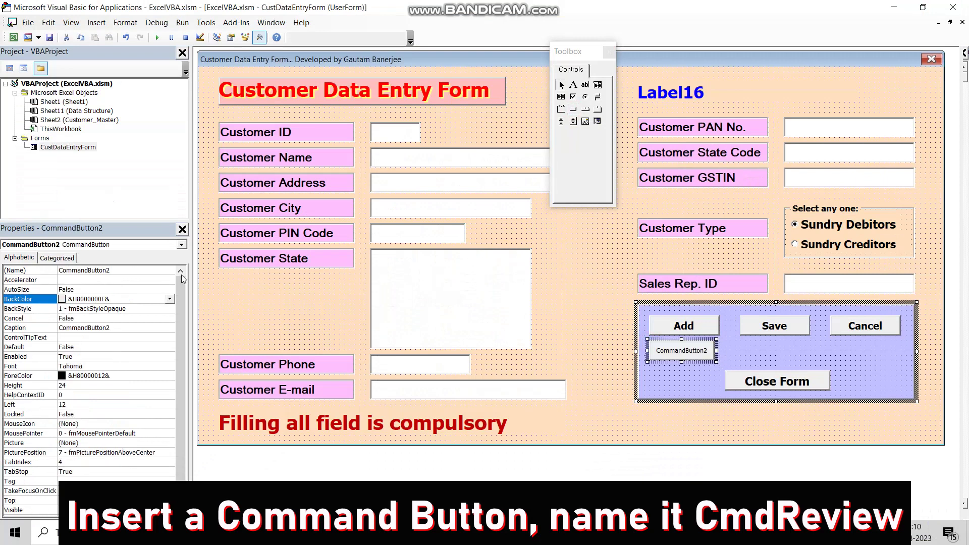
{"action": "left_click", "coordinate": [121, 272]}
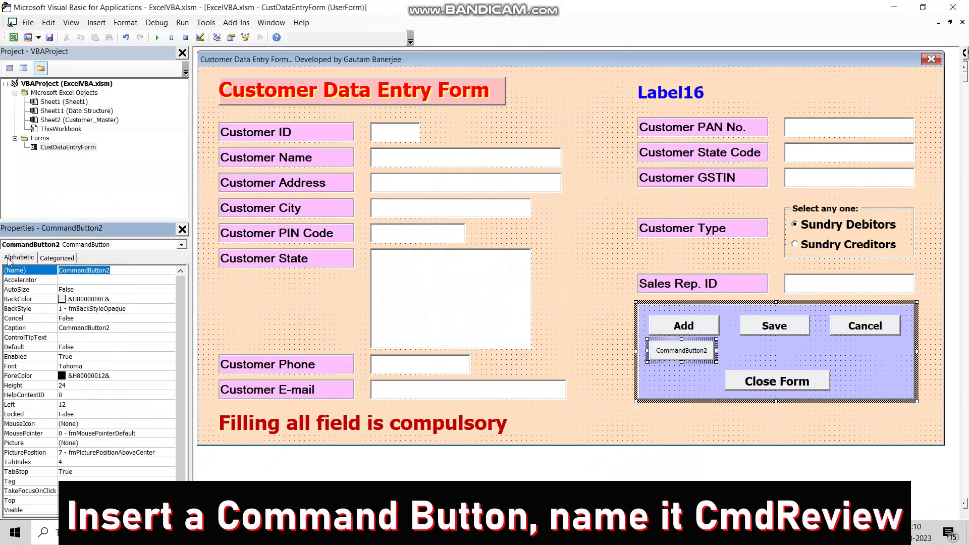
{"action": "type", "text": "Cm"}
{"action": "type", "text": "dR"}
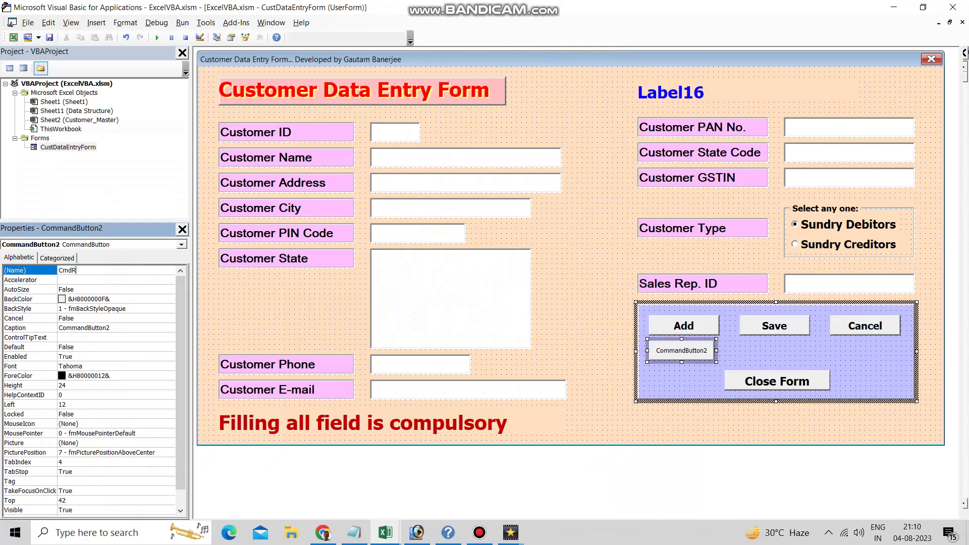
{"action": "type", "text": "evie"}
{"action": "type", "text": "w"}
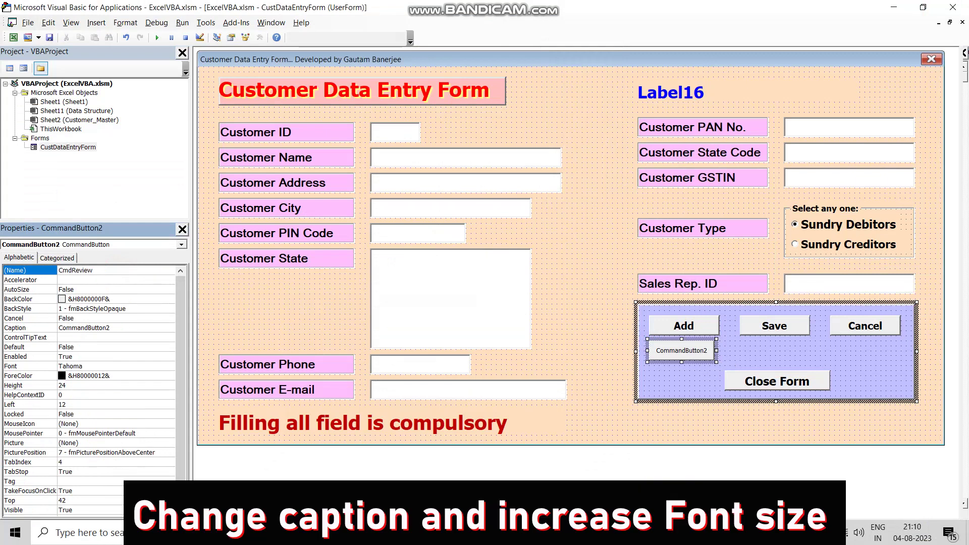
{"action": "left_click", "coordinate": [115, 326]}
{"action": "left_click_drag", "start_coordinate": [115, 324], "coordinate": [43, 324]}
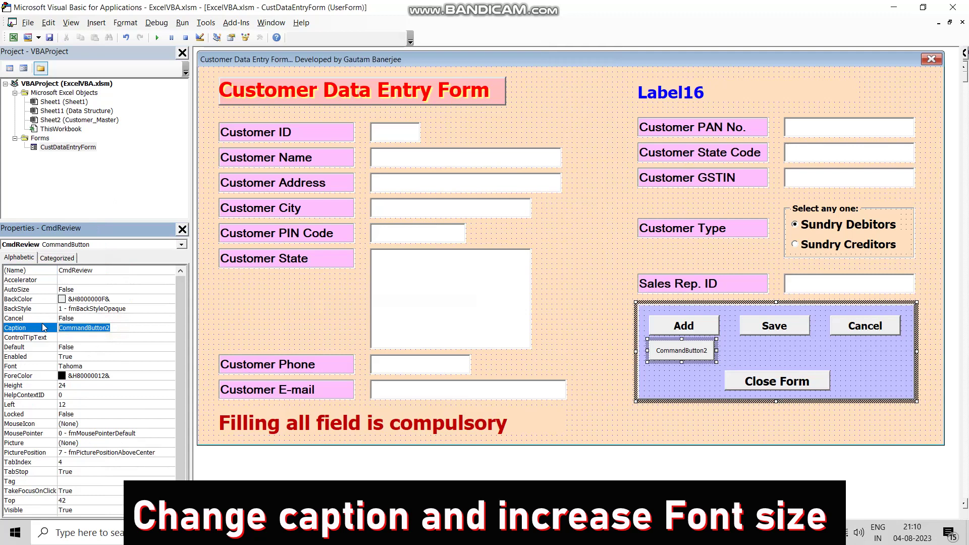
{"action": "type", "text": "Review"}
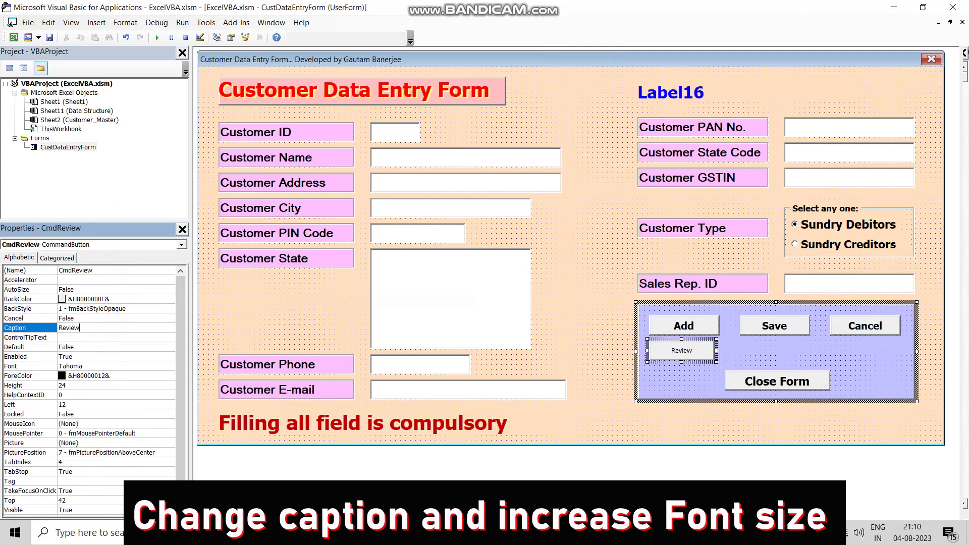
Make the Review button's font bold 12 and open its empty Click procedure
{"action": "left_click", "coordinate": [169, 367]}
{"action": "left_click", "coordinate": [169, 366]}
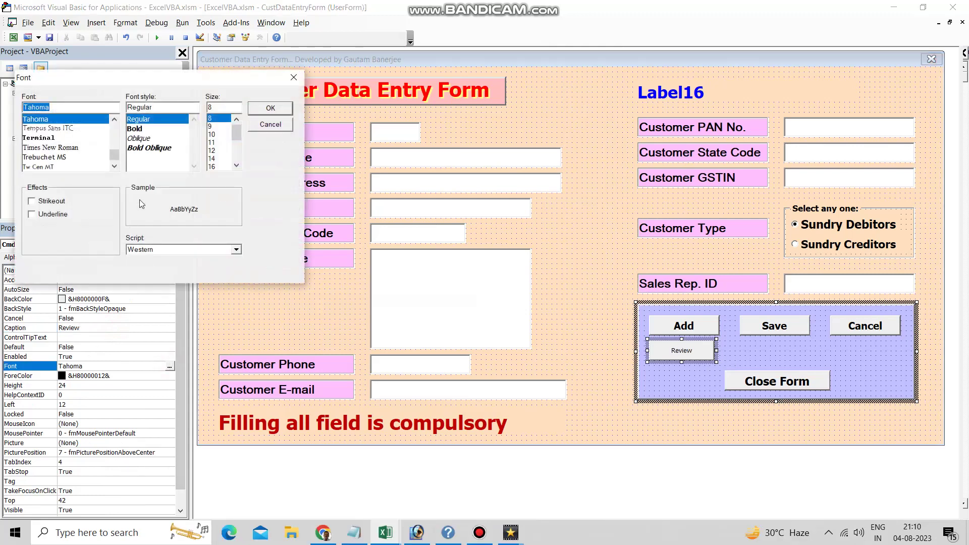
{"action": "left_click", "coordinate": [138, 129]}
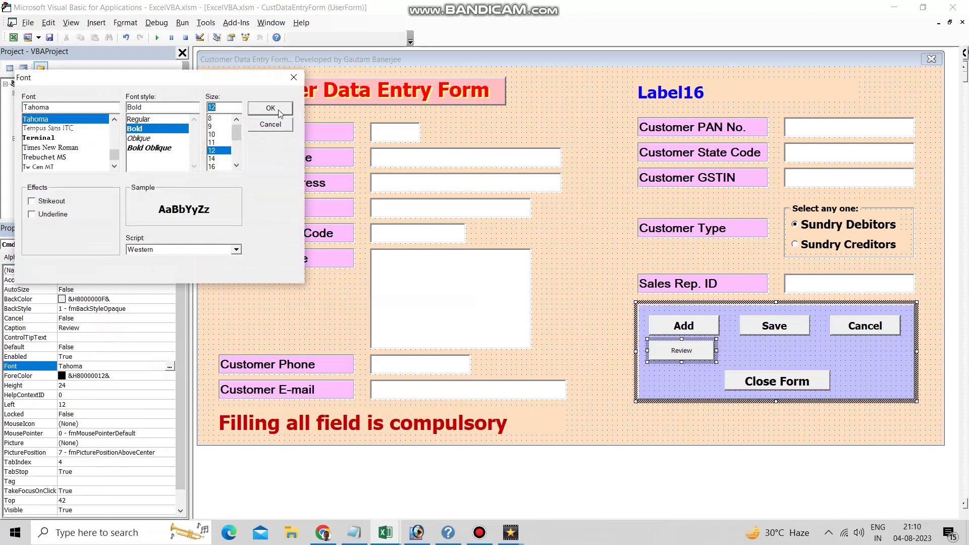
{"action": "left_click", "coordinate": [271, 108]}
{"action": "double_click", "coordinate": [692, 356]}
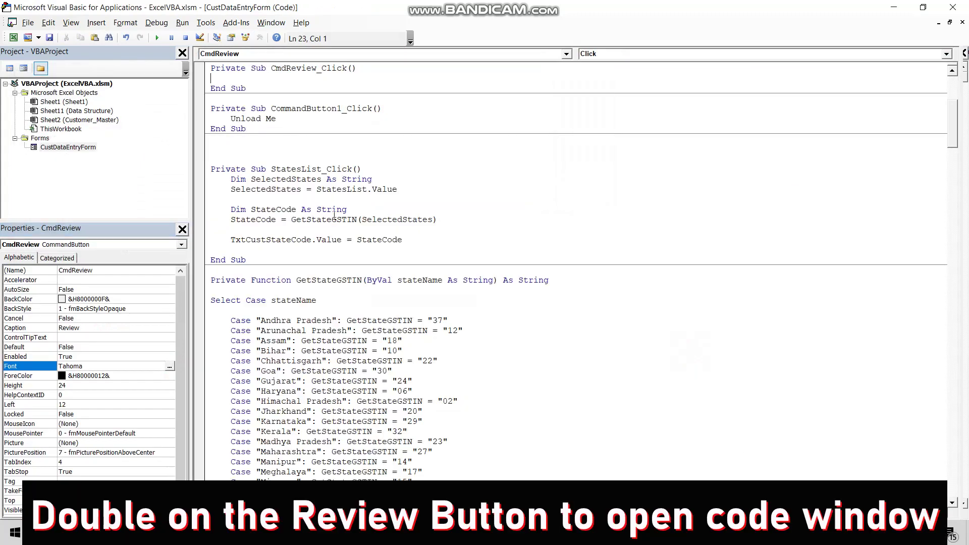
Declare ReviewText As String and assign "Please check Record before Saving data..." & vbNewLine with a continuation
{"action": "key", "text": "Return"}
{"action": "type", "text": "dim"}
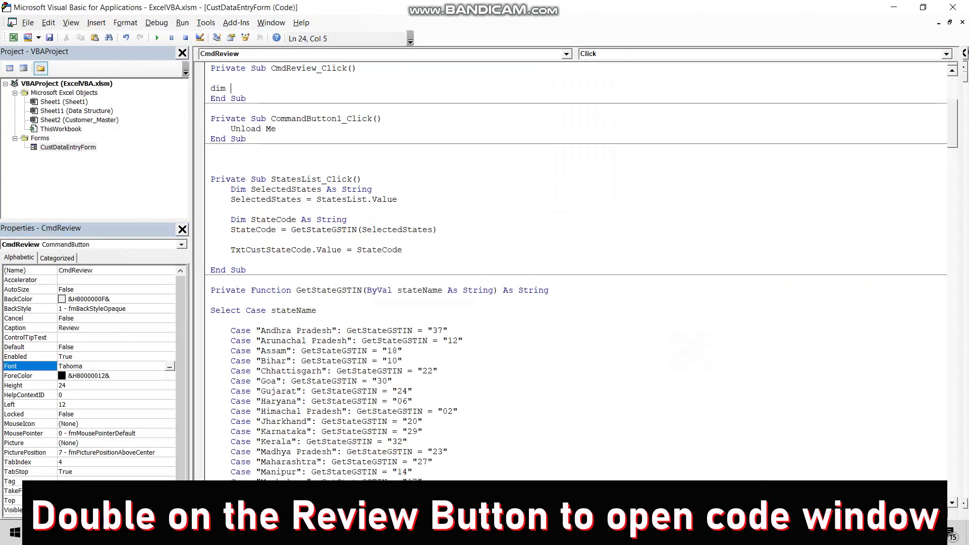
{"action": "type", "text": " ReviewText a"}
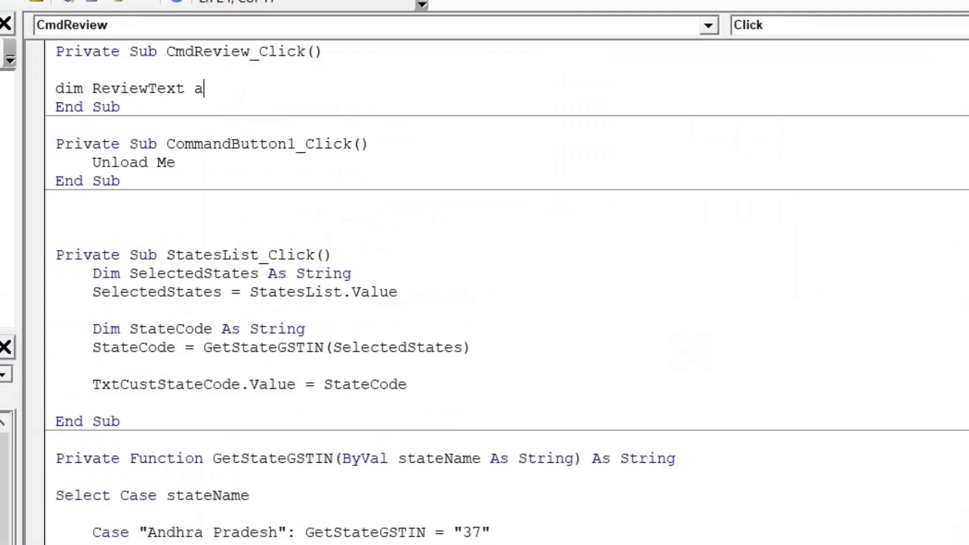
{"action": "type", "text": "s string"}
{"action": "key", "text": "Return"}
{"action": "key", "text": "Return"}
{"action": "type", "text": "r"}
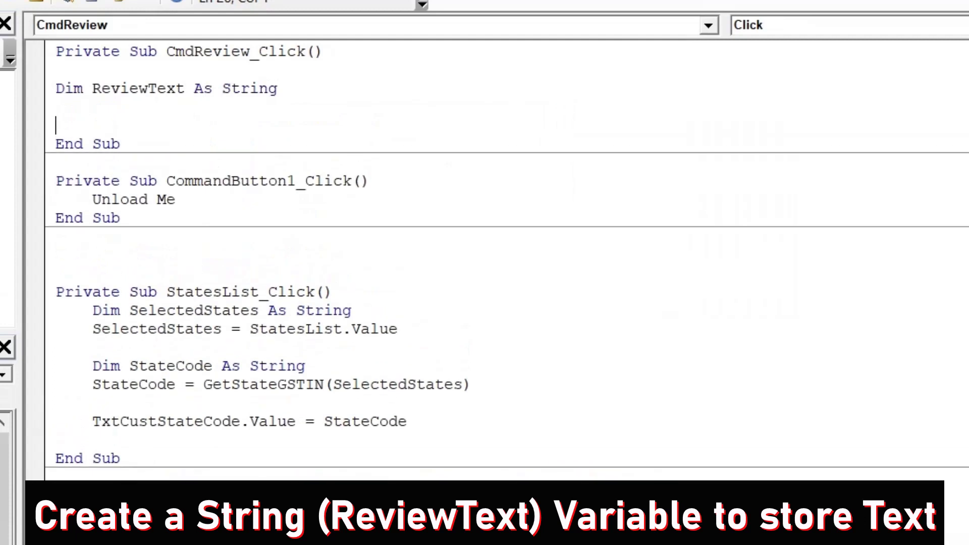
{"action": "type", "text": "eviewtext"}
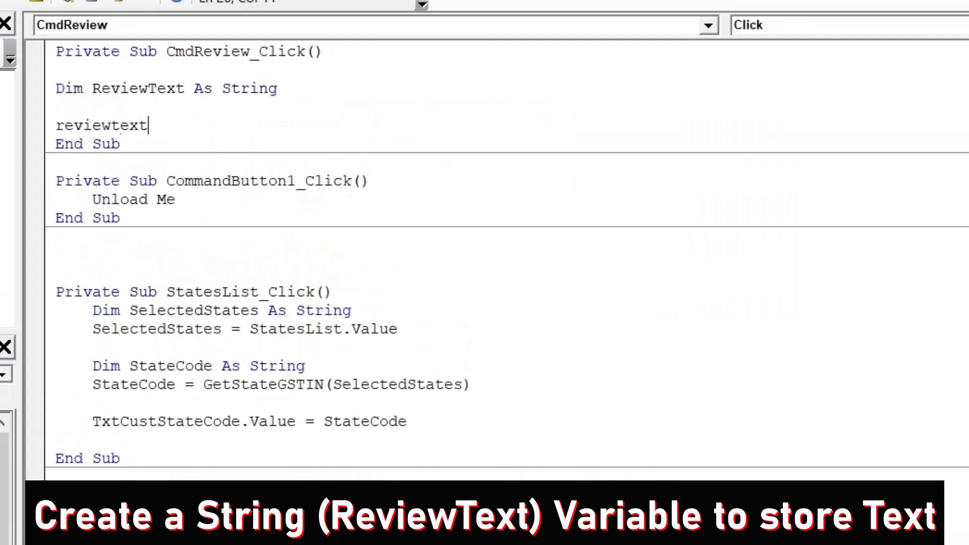
{"action": "type", "text": "=\""}
{"action": "type", "text": "Please check "}
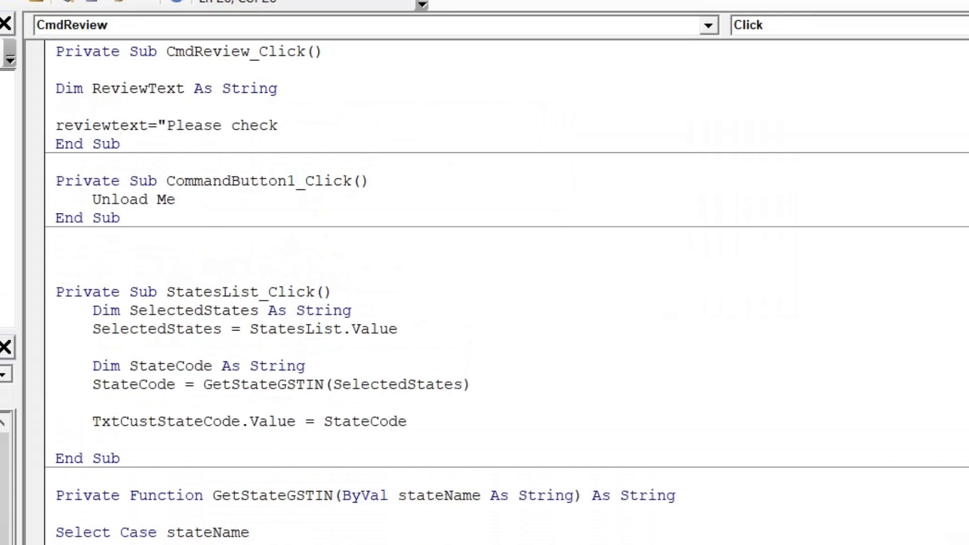
{"action": "type", "text": "Record before Saving "}
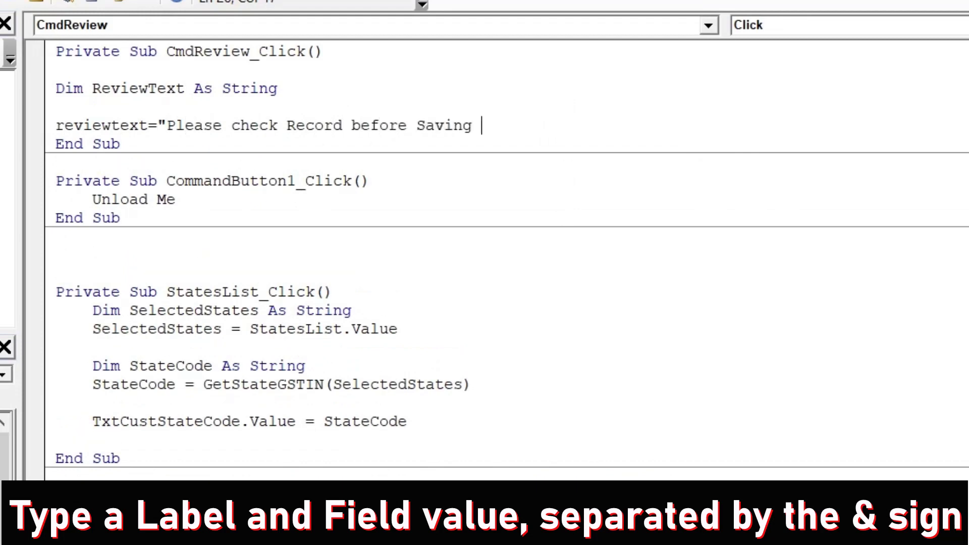
{"action": "type", "text": "data"}
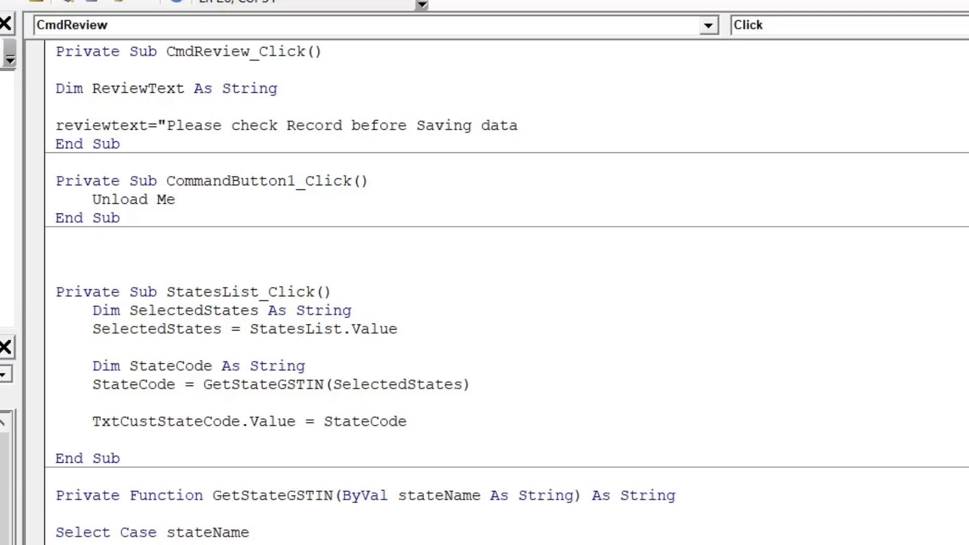
{"action": "type", "text": "...\" "}
{"action": "type", "text": "& vbNewLine "}
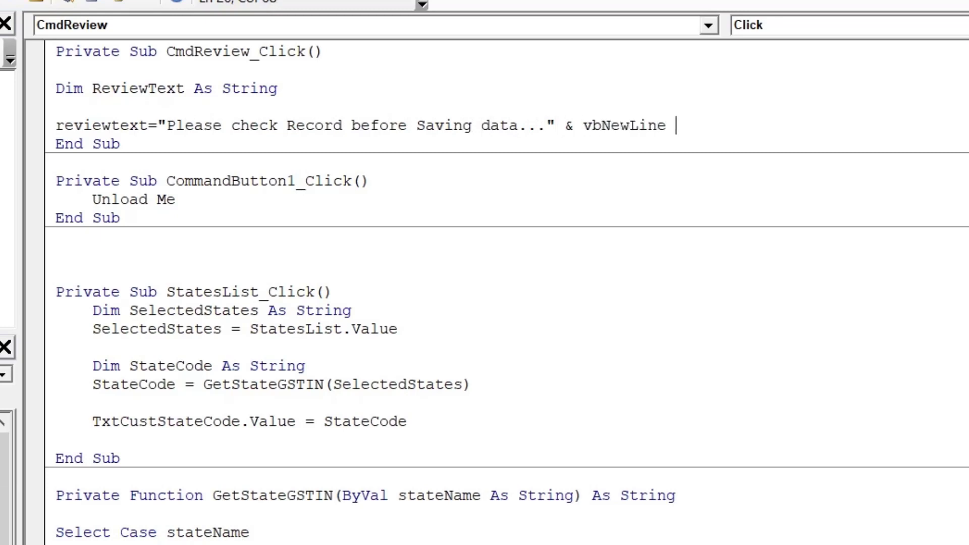
{"action": "type", "text": "& _"}
{"action": "key", "text": "Return"}
Append "Customer ID " & txtcustid.text and "Customer Name " & txtcustname.text lines, each with vbNewLine
{"action": "key", "text": "Tab"}
{"action": "key", "text": "Tab"}
{"action": "type", "text": "\""}
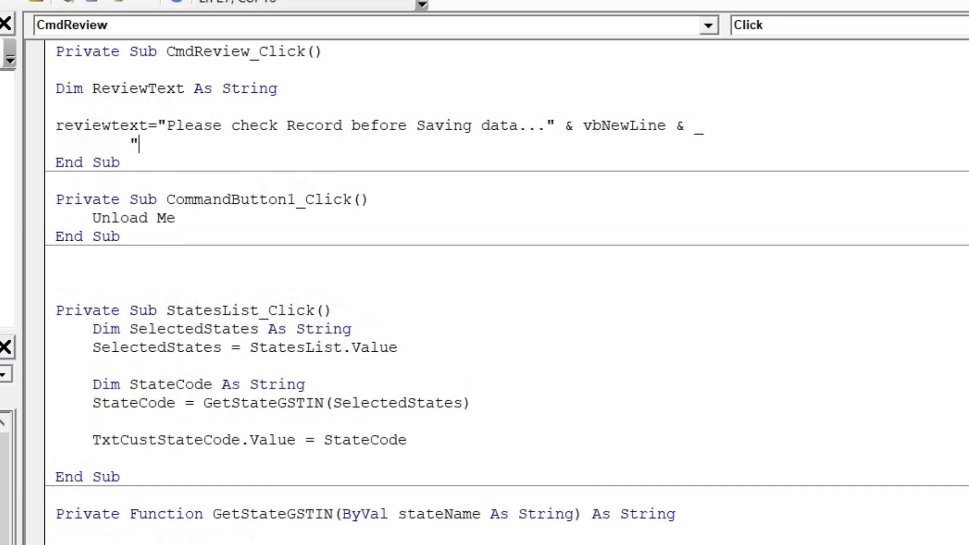
{"action": "type", "text": "Customer ID"}
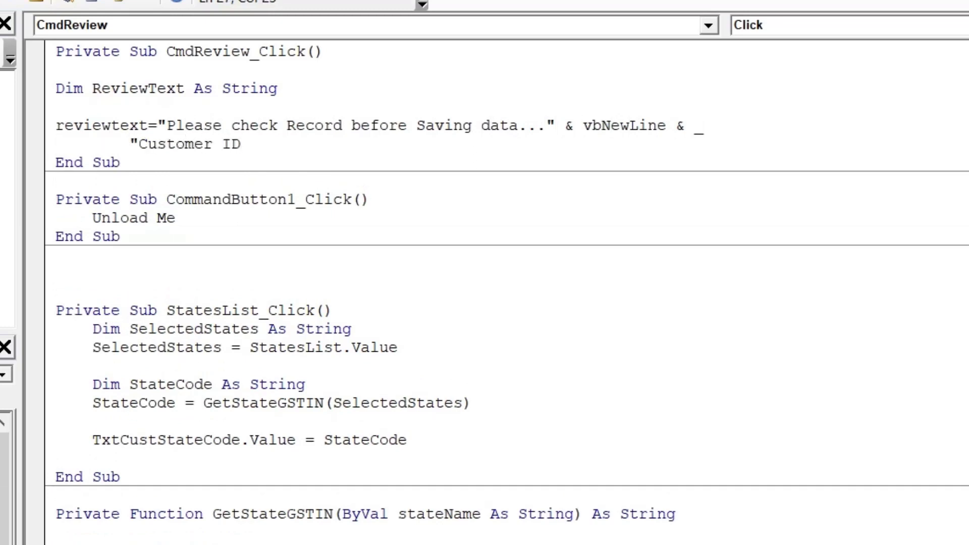
{"action": "type", "text": " \" "}
{"action": "type", "text": "& txtcustid"}
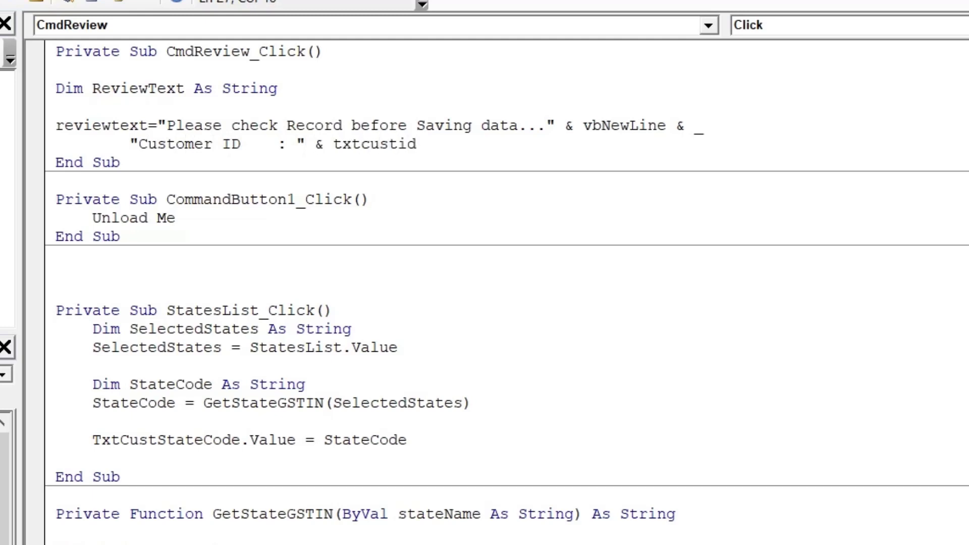
{"action": "type", "text": ".text"}
{"action": "type", "text": " & vbnewline &"}
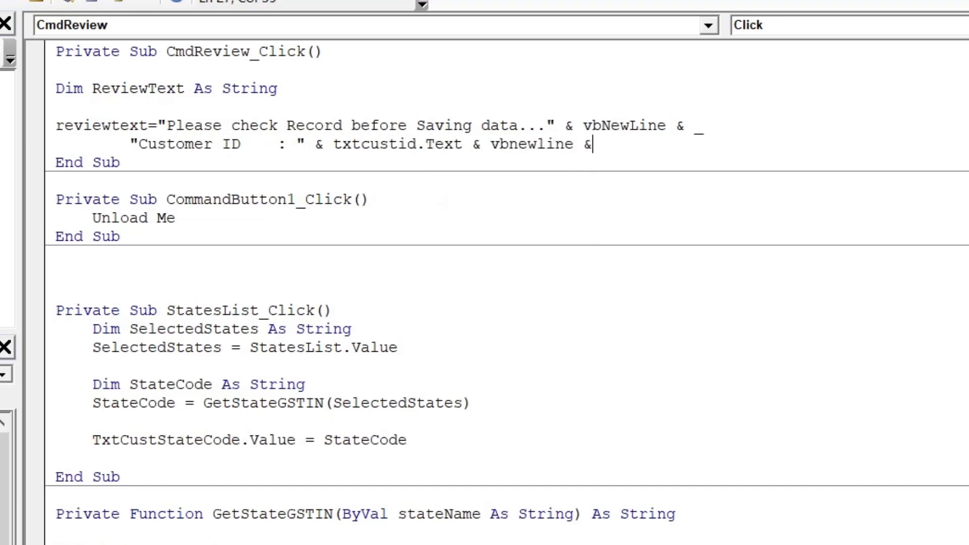
{"action": "type", "text": "_"}
{"action": "key", "text": "Return"}
{"action": "type", "text": "\""}
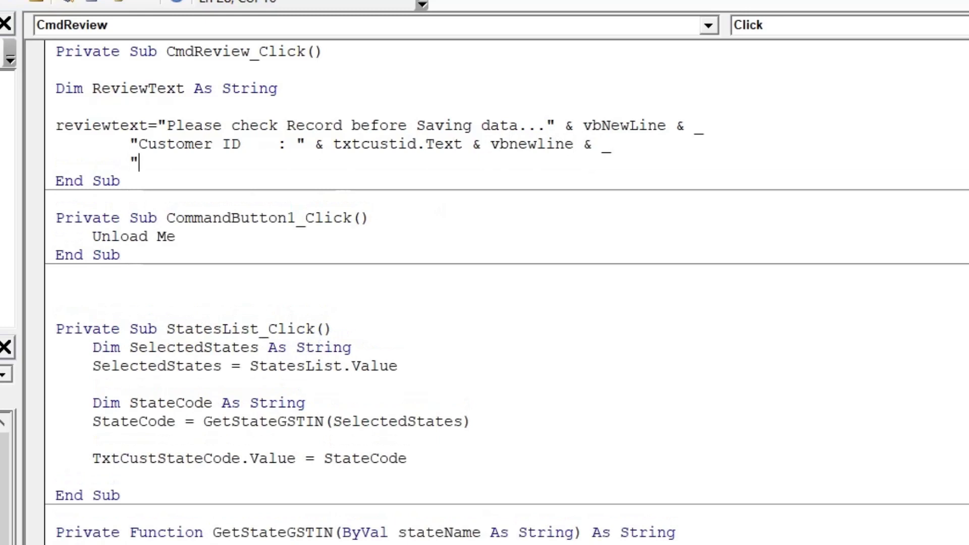
{"action": "type", "text": "Customer Name  \" \""}
{"action": "key", "text": "BackSpace"}
{"action": "key", "text": "BackSpace"}
{"action": "key", "text": "BackSpace"}
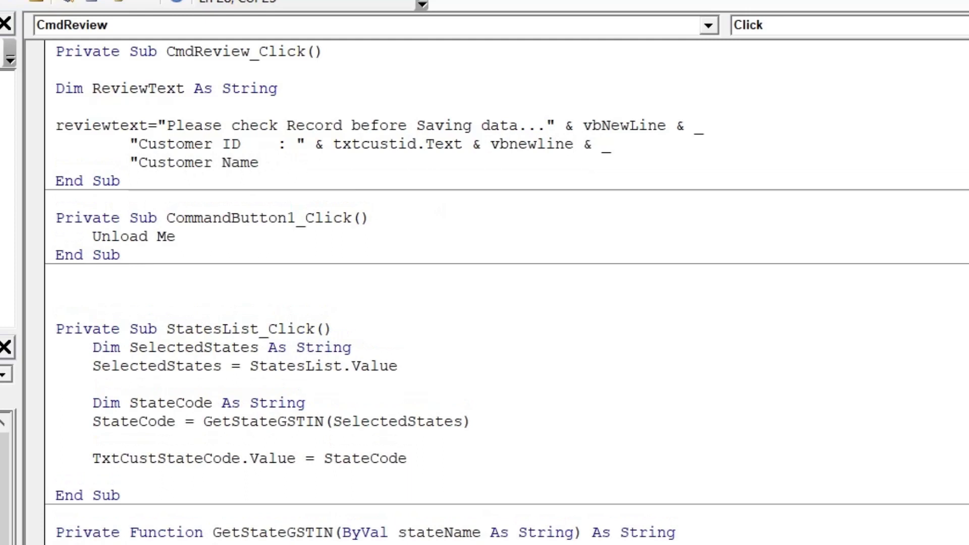
{"action": "type", "text": "\"& "}
{"action": "type", "text": "txtcustname"}
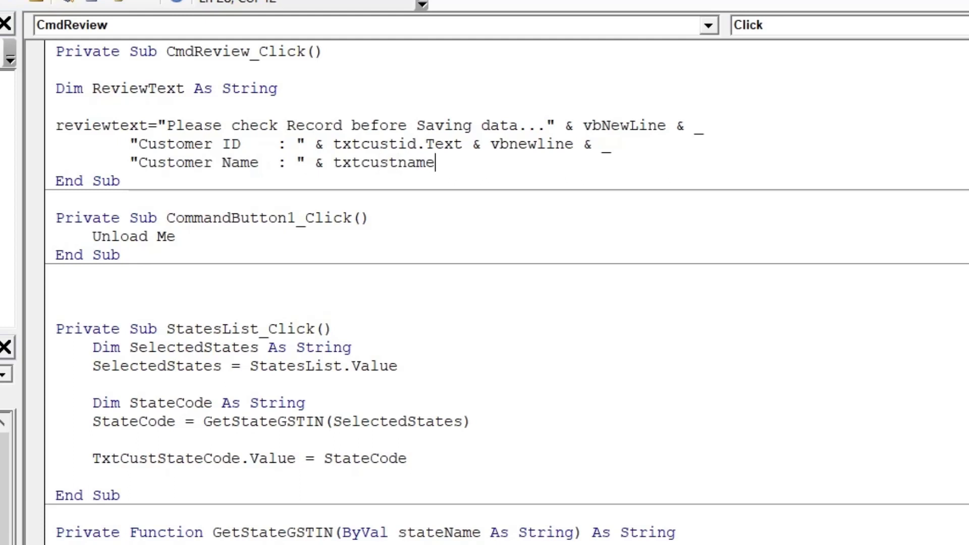
{"action": "type", "text": ".text "}
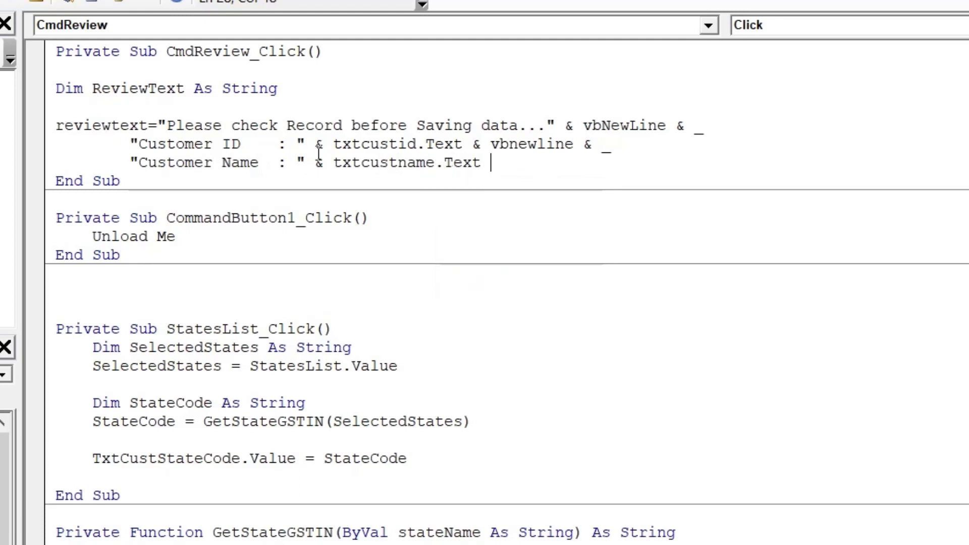
{"action": "type", "text": "&vbnewline"}
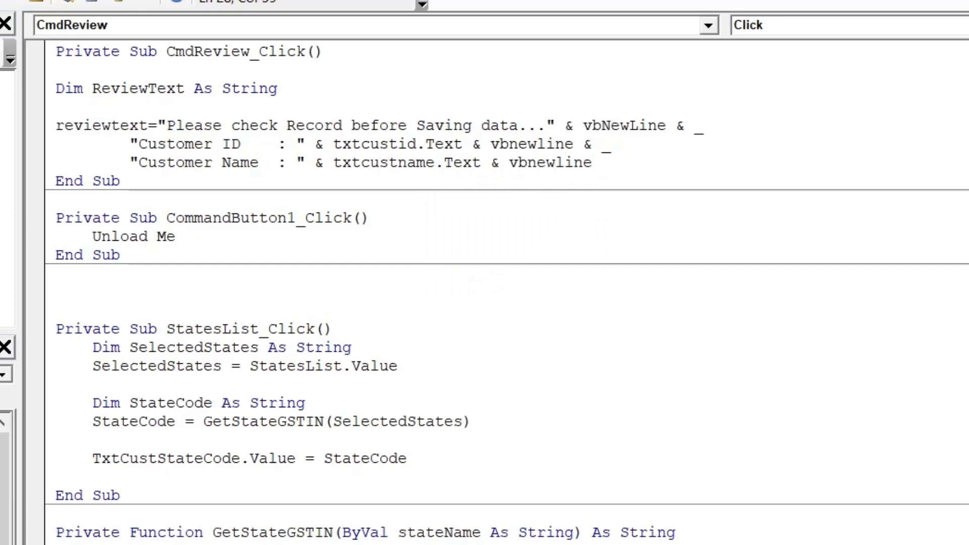
{"action": "type", "text": "& _"}
{"action": "key", "text": "Return"}
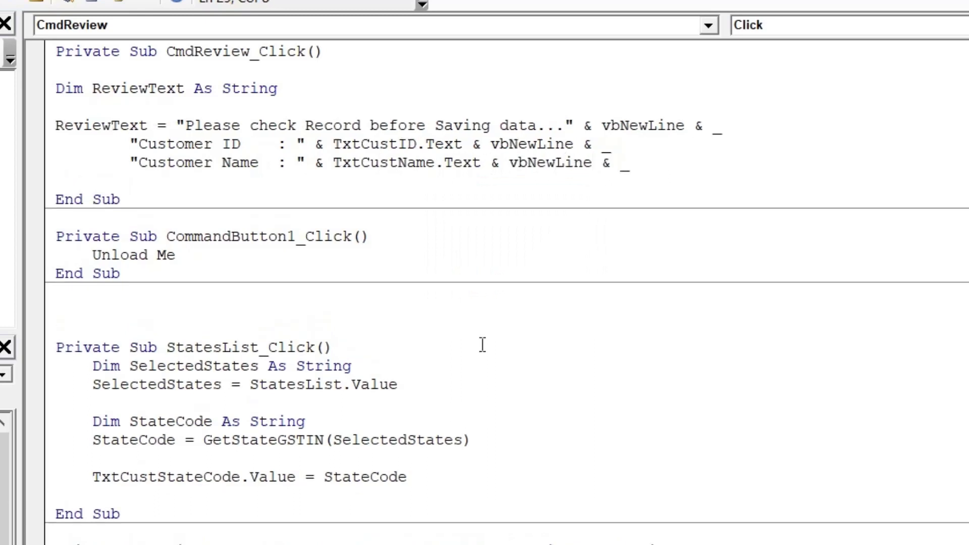
Paste the remaining customer field lines, address through SRID, into the ReviewText statement
{"action": "type", "text": "\"Customer Address: \" & TxtCustAdd.Text & vbNewLine & _         \"Customer City   : \" & TxtCustCity.Text & vbNewLine & _         \"Customer State  : \" & StatesList.Value & vbNewLine & _         \"Customer PIN    : \" & TxtCustPin.Text & vbNewLine & _         \"Customer Phone  : \" & TxtCustPhone.Text & vbNewLine & _         \"Customer Email  : \" & TxtCustEmail.Text & vbNewLine & _         \"Customer PAN    : \" & TxtCustPan.Text & vbNewLine & _         \"Customer State Code: \" & TxtCustStateCode.Text & vbNewLine & _         \"Customer GSTIN  : \" & TxtCustGstin.Text & vbNewLine & _         \"SRID             : \" & TxtSRID.Text"}
{"action": "key", "text": "Return"}
{"action": "key", "text": "Return"}
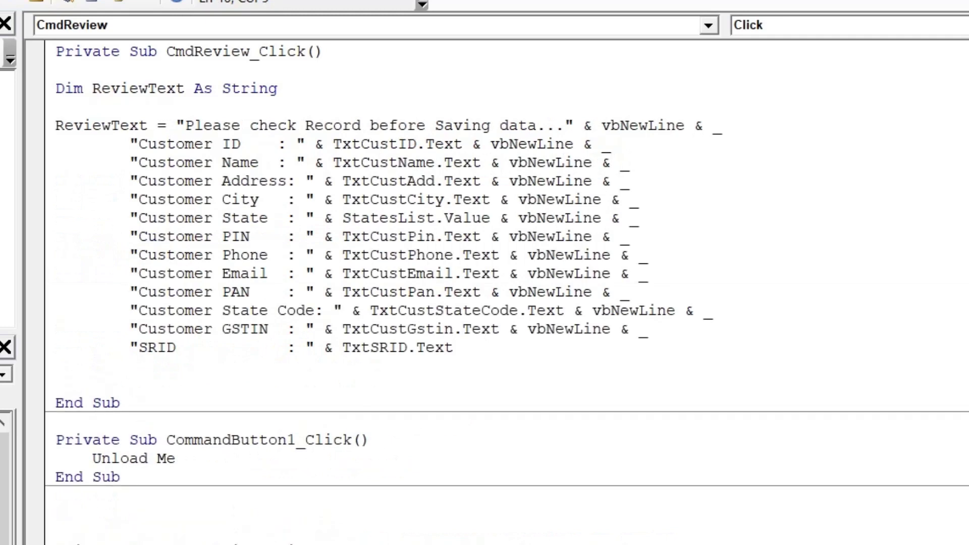
{"action": "type", "text": "s"}
{"action": "key", "text": "BackSpace"}
Add MsgBox ReviewText with vbExclamation, titled "Please Check Data..." followed by the author's name
{"action": "type", "text": "msgbox "}
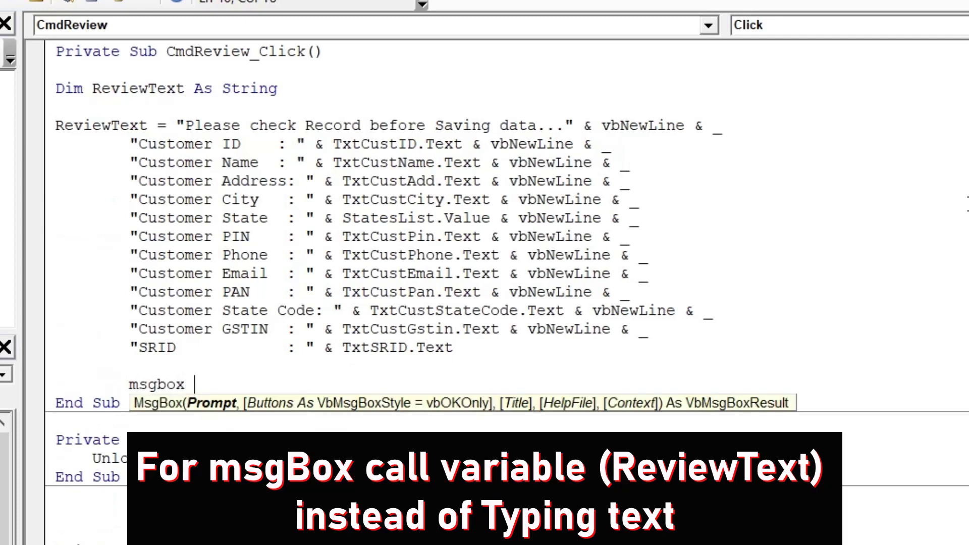
{"action": "type", "text": "reviewtext, vbex"}
{"action": "key", "text": "Tab"}
{"action": "type", "text": ", "}
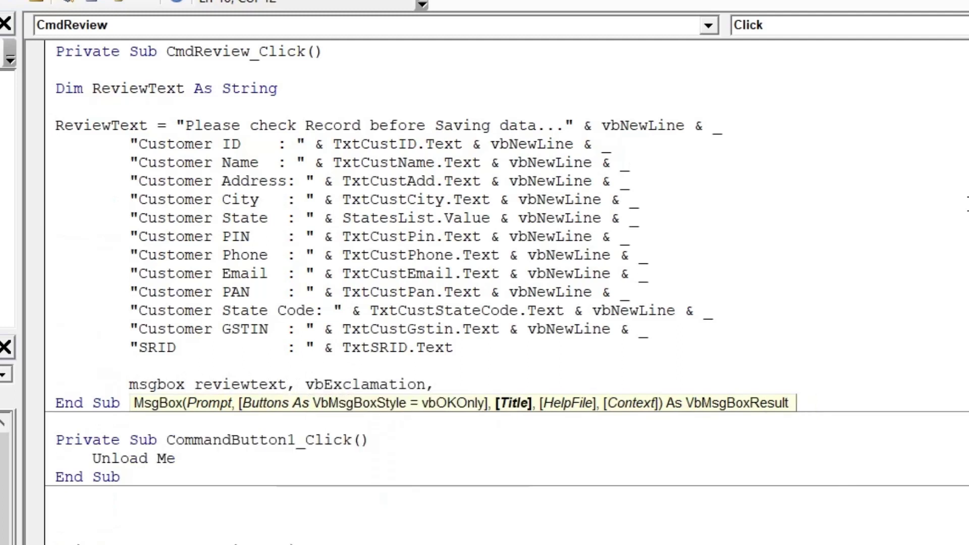
{"action": "type", "text": "\"Please Check Data... Gautam Banerjee"}
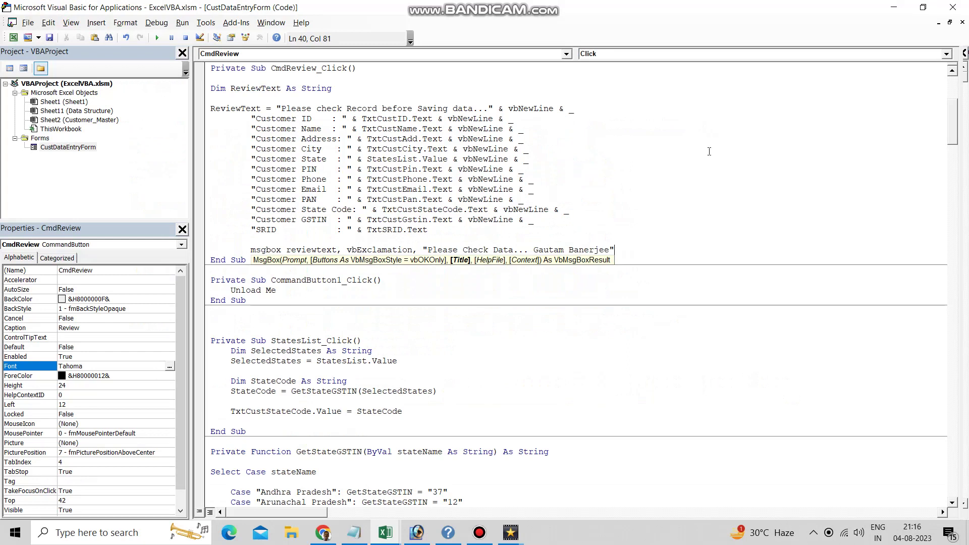
{"action": "key", "text": "Return"}
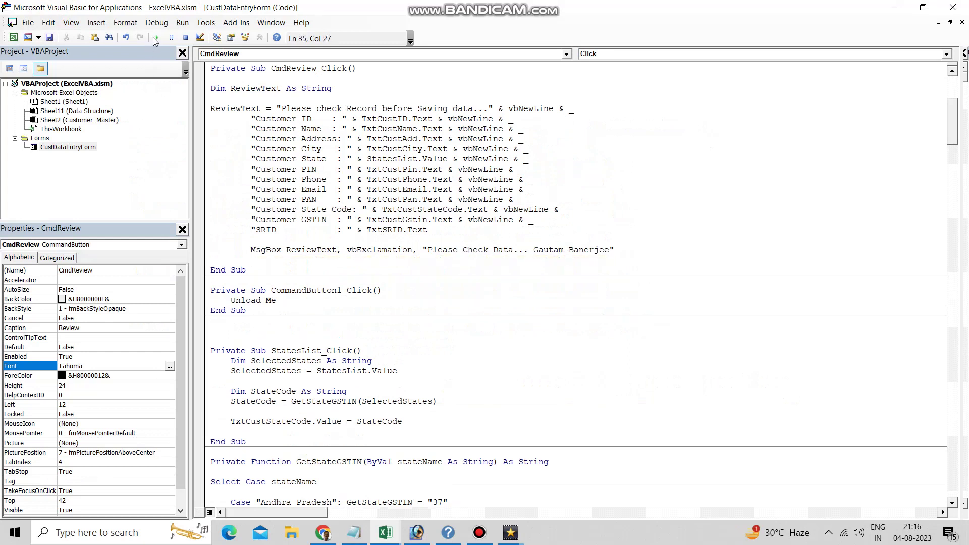
Run the Customer Data Entry Form and start adding a new customer record
{"action": "left_click", "coordinate": [157, 38]}
{"action": "left_click", "coordinate": [317, 144]}
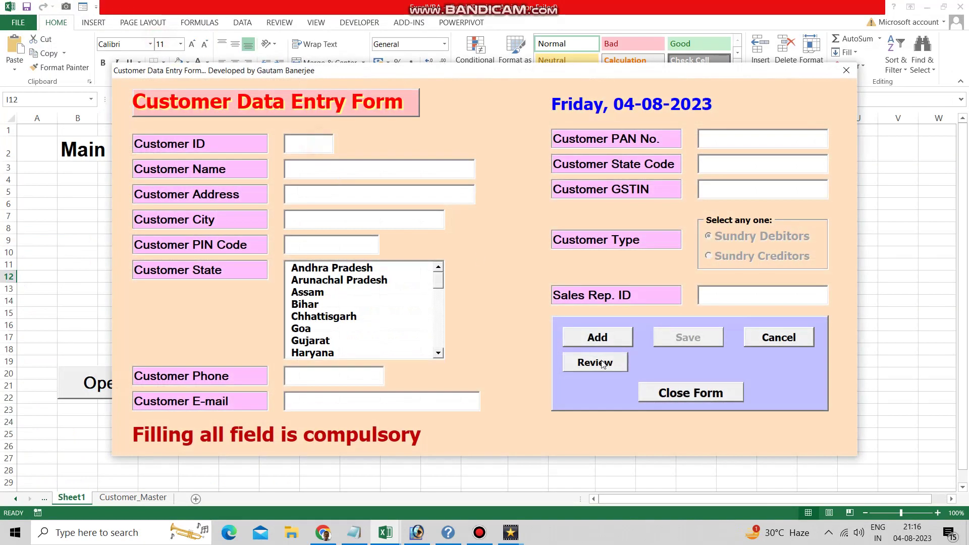
{"action": "left_click", "coordinate": [593, 338]}
Fill in the customer's ID, name, address, city and PIN code, with West Bengal as state
{"action": "left_click", "coordinate": [302, 144]}
{"action": "type", "text": "A01"}
{"action": "type", "text": "Agarwal"}
{"action": "type", "text": "Agenc"}
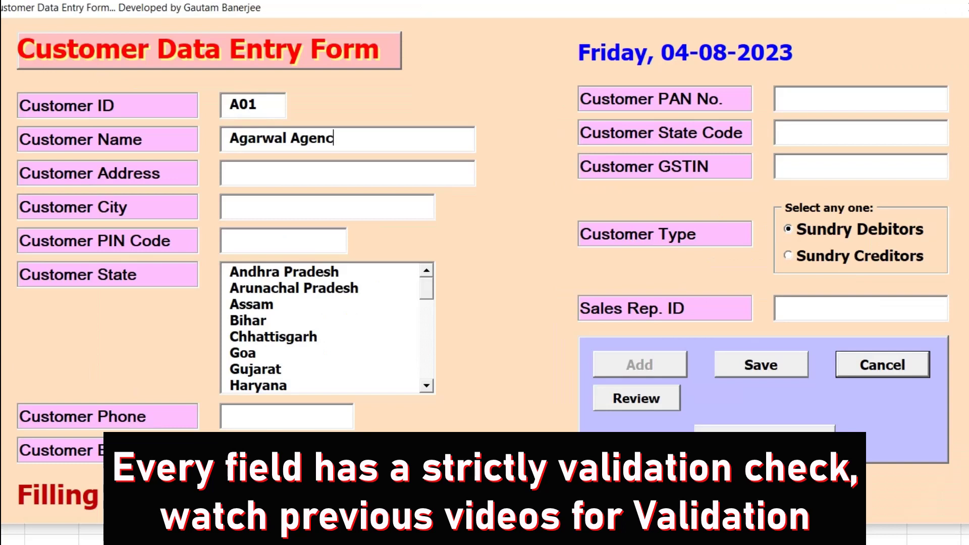
{"action": "type", "text": "ies"}
{"action": "type", "text": "Station Road"}
{"action": "key", "text": "Tab"}
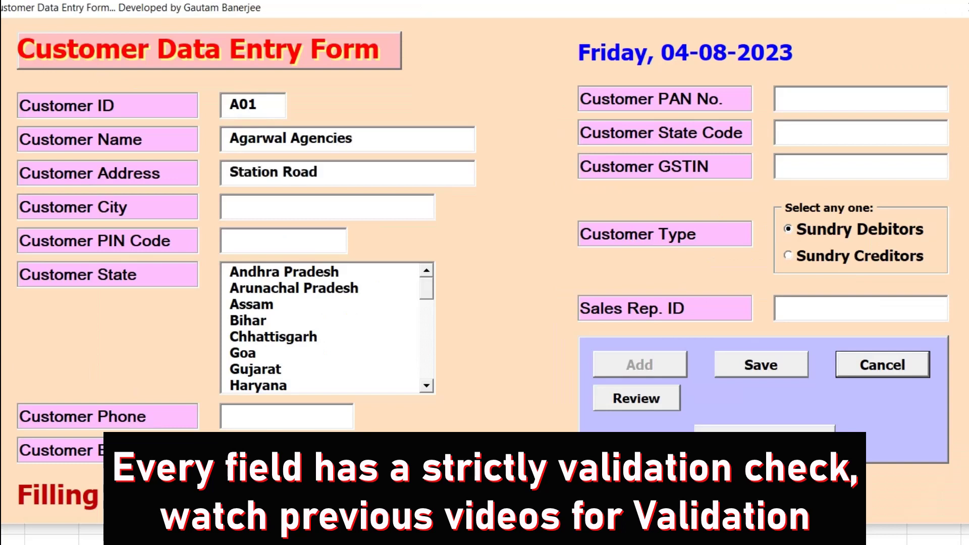
{"action": "type", "text": "Kolkata"}
{"action": "type", "text": "123"}
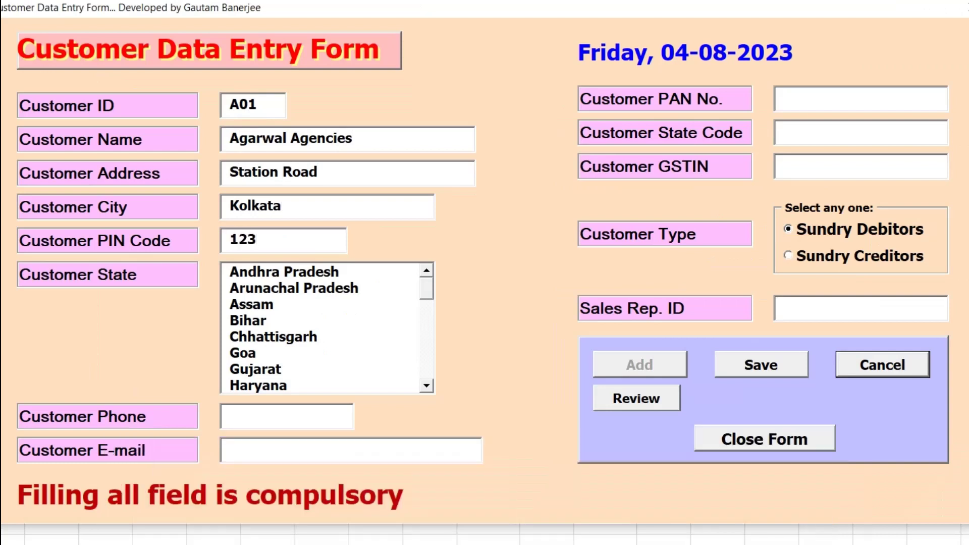
{"action": "key", "text": "BackSpace"}
{"action": "key", "text": "BackSpace"}
{"action": "key", "text": "BackSpace"}
{"action": "type", "text": "700012"}
{"action": "left_click", "coordinate": [314, 339]}
{"action": "key", "text": "w"}
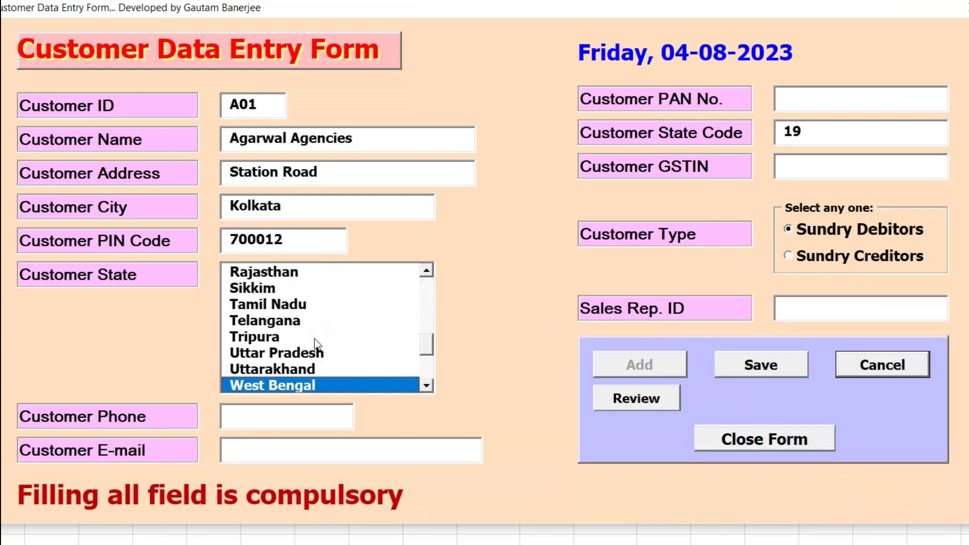
Enter the customer's phone, e-mail, PAN and GSTIN, and select Sundry Creditors
{"action": "left_click", "coordinate": [274, 420]}
{"action": "type", "text": "1234567890"}
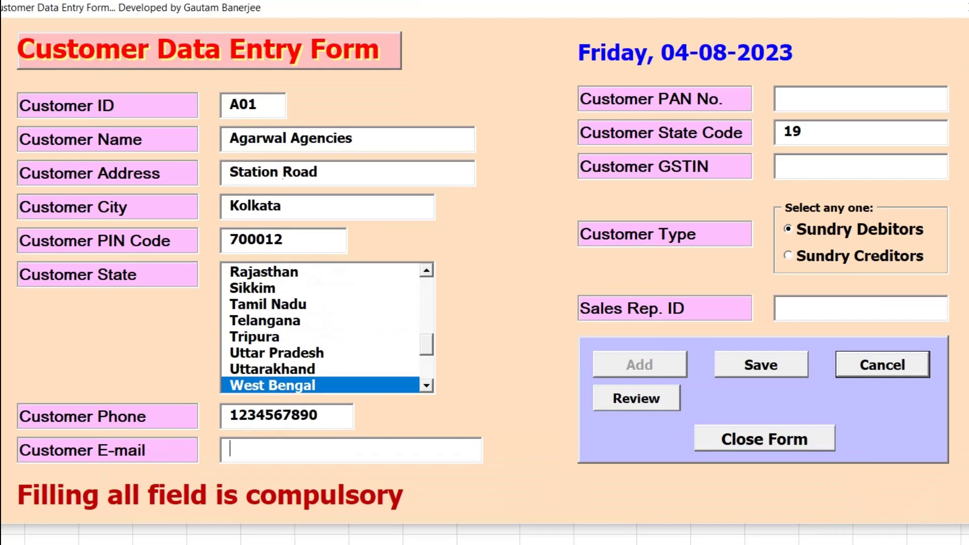
{"action": "left_click", "coordinate": [794, 96]}
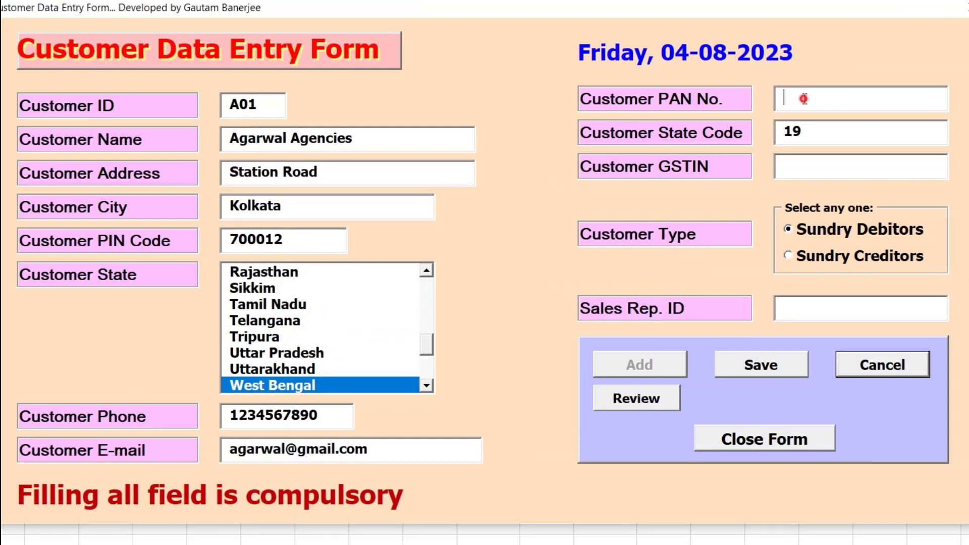
{"action": "type", "text": "ABCDE1234M"}
{"action": "key", "text": "Tab"}
{"action": "key", "text": "Tab"}
{"action": "left_click", "coordinate": [896, 165]}
{"action": "type", "text": "1Z3"}
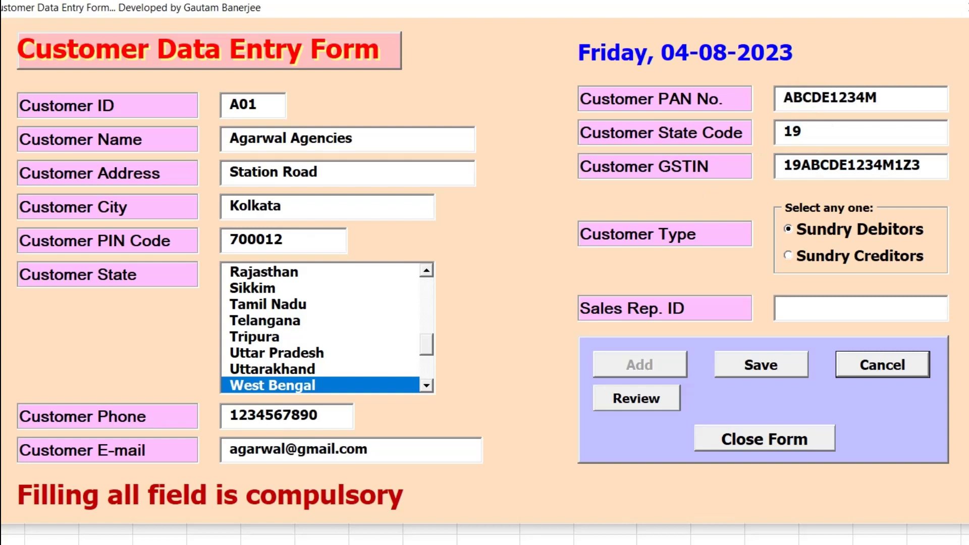
{"action": "left_click", "coordinate": [858, 256]}
{"action": "left_click", "coordinate": [836, 308]}
Type SR01 as the Sales Rep. ID and display the Please Check Data review message
{"action": "type", "text": "SR01"}
{"action": "left_click", "coordinate": [642, 400]}
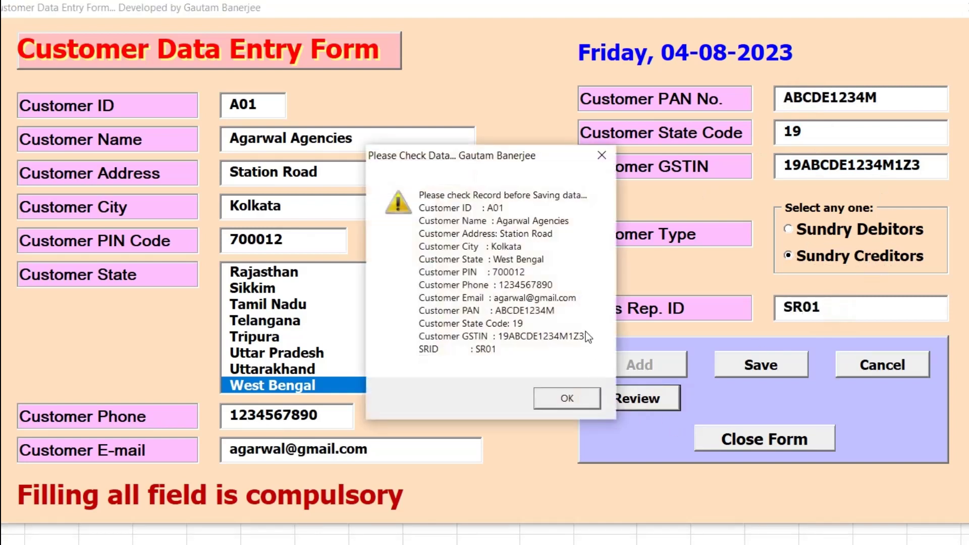